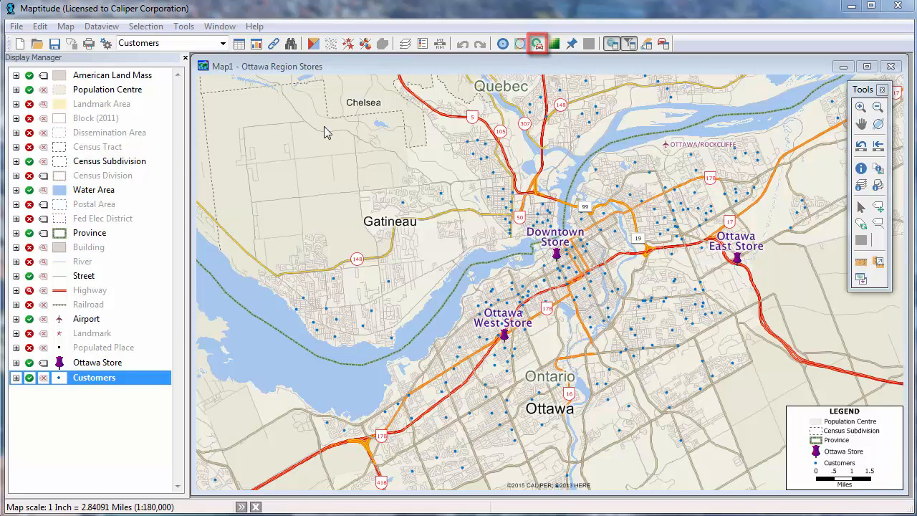
- Open the Drive-Time Rings toolbox for the Ottawa region map
click(184, 26)
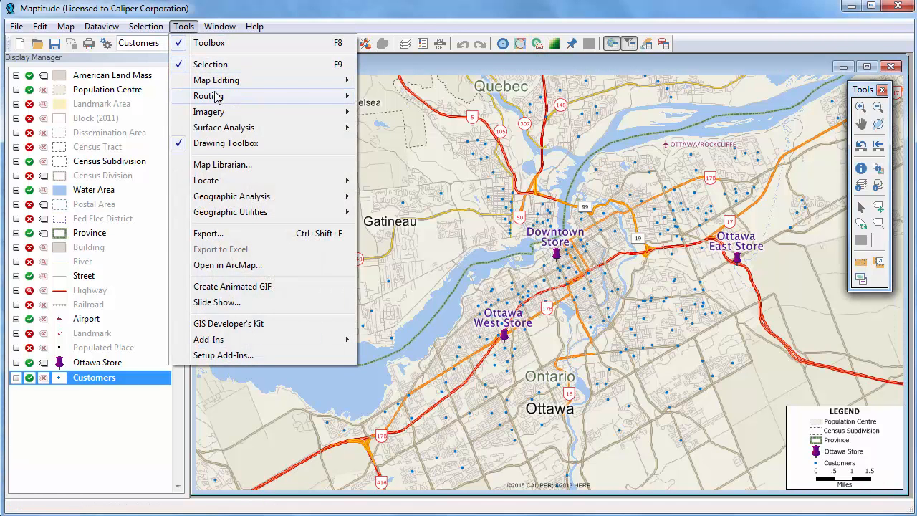
mouse_move(322, 97)
click(393, 113)
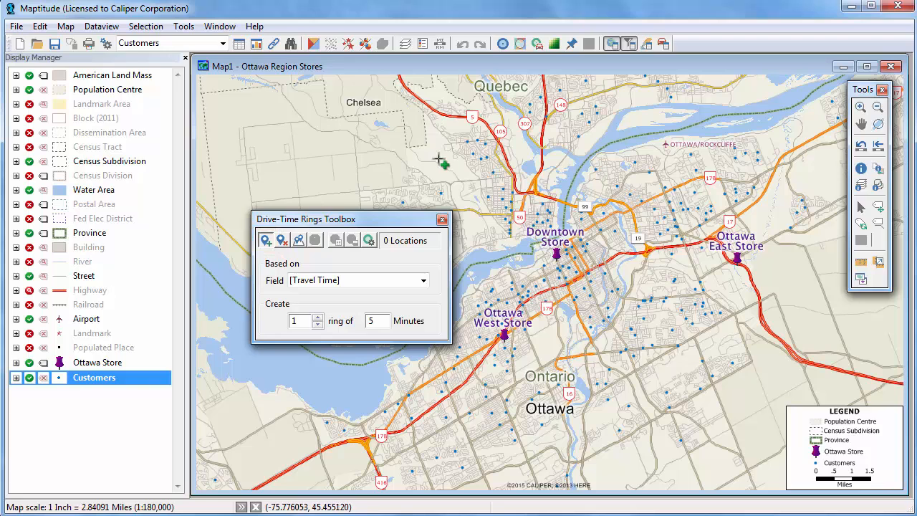
click(477, 177)
click(655, 314)
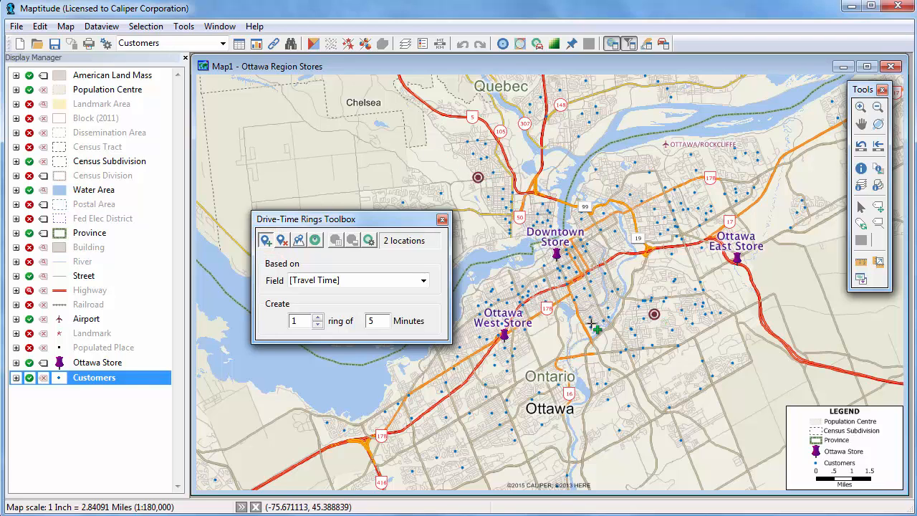
click(514, 370)
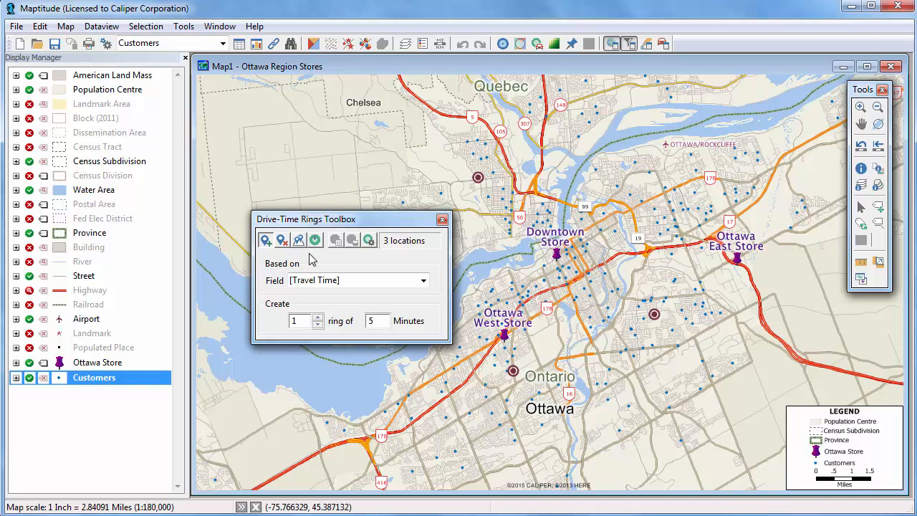
click(284, 242)
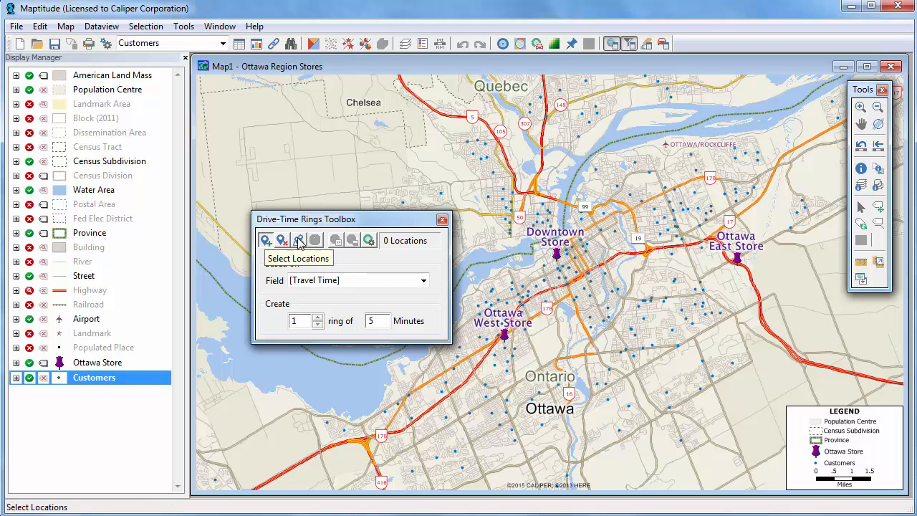
- Set the ring locations to all features of the Ottawa Store layer
click(299, 242)
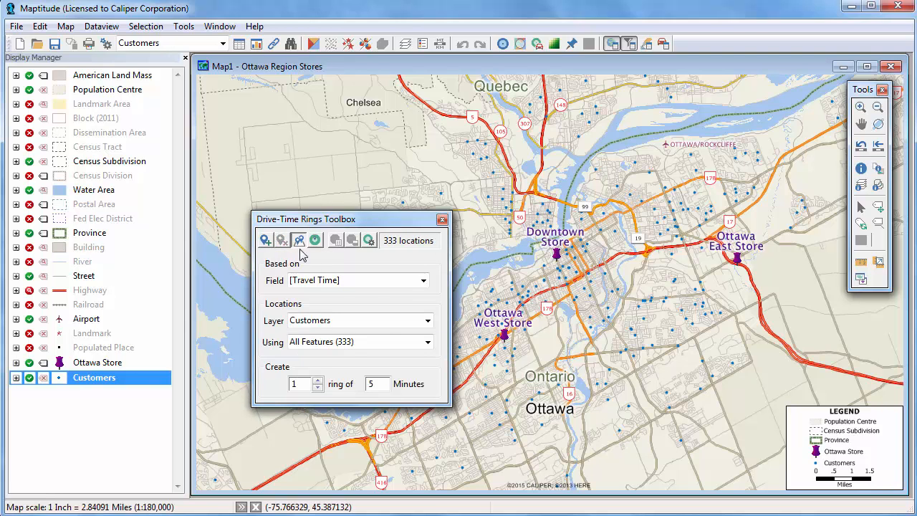
click(337, 320)
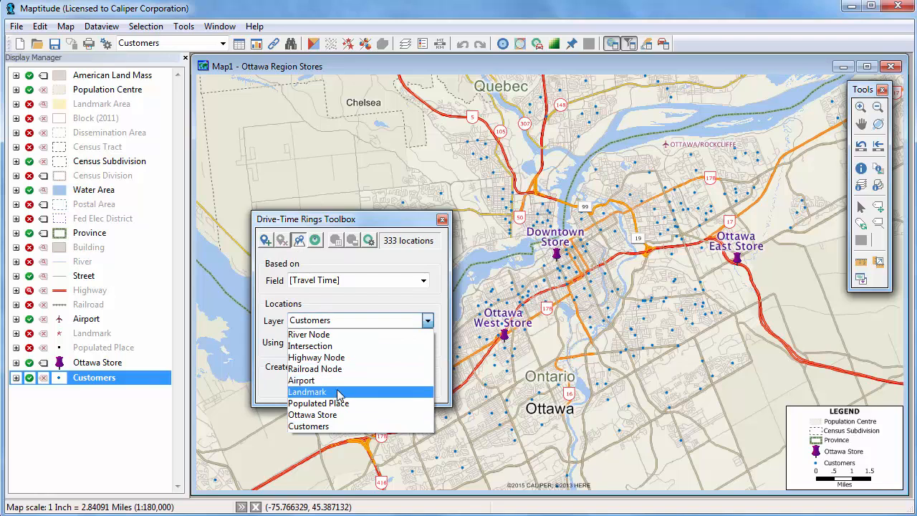
click(339, 419)
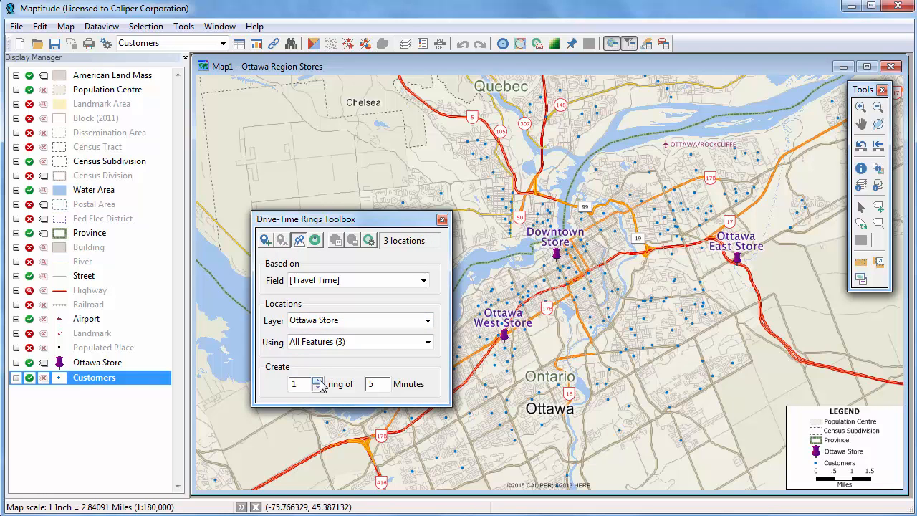
- Create 3 drive-time rings of 5 minutes around the stores, based on the Travel Time field
click(317, 381)
click(317, 381)
click(423, 280)
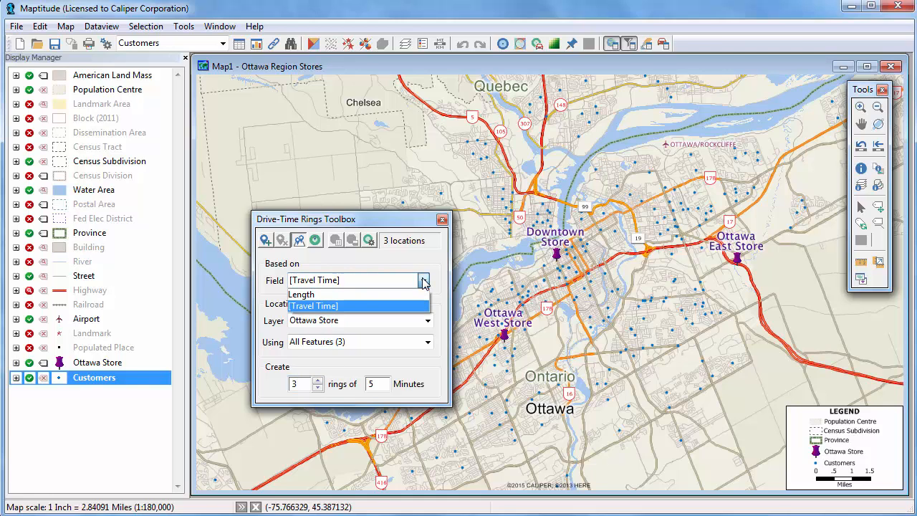
click(423, 280)
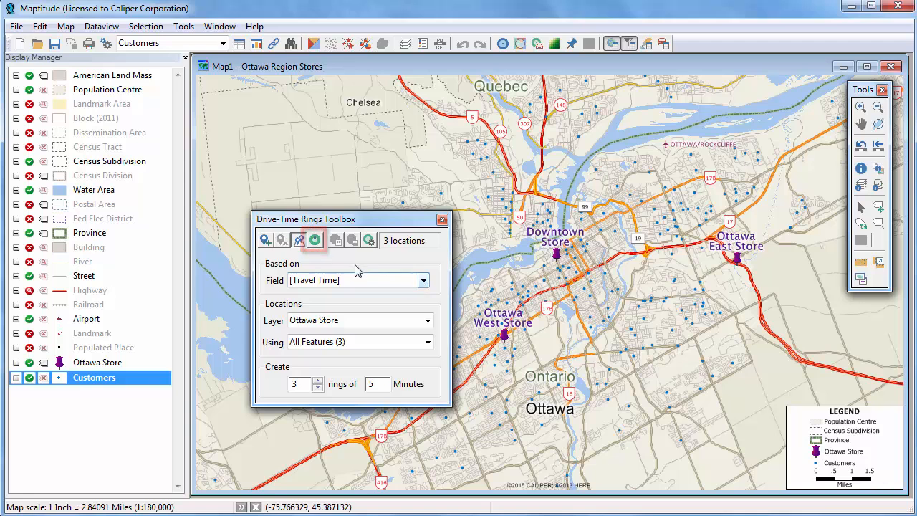
click(315, 244)
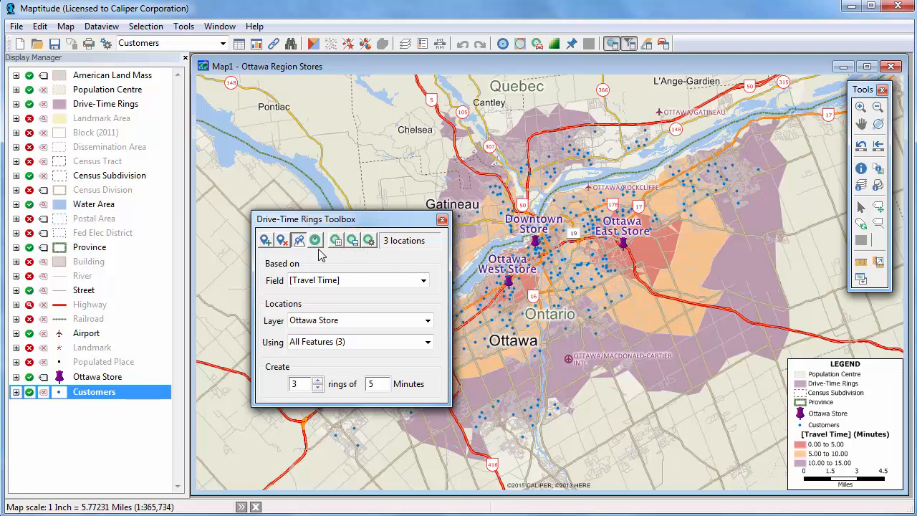
- Save the drive-time rings as a geographic file named Ottawa Store Rings
click(352, 242)
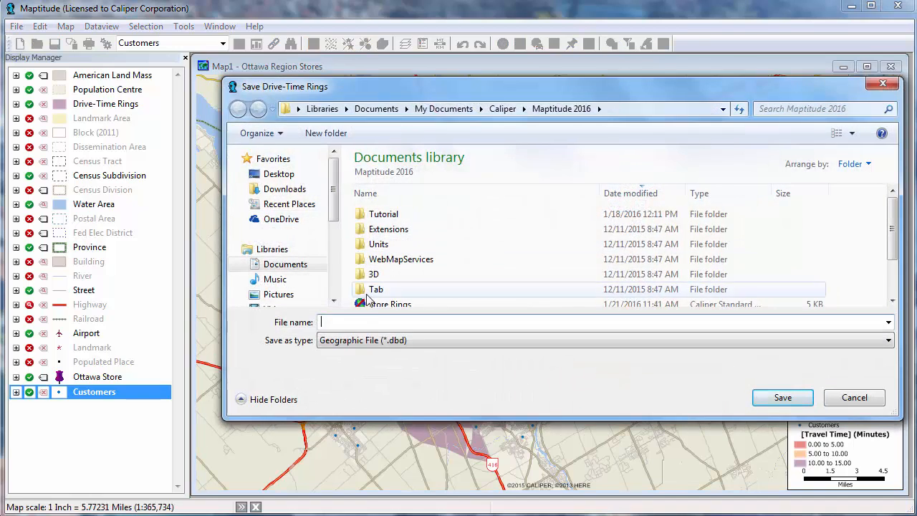
text(Ottawa Store Rings)
key(Return)
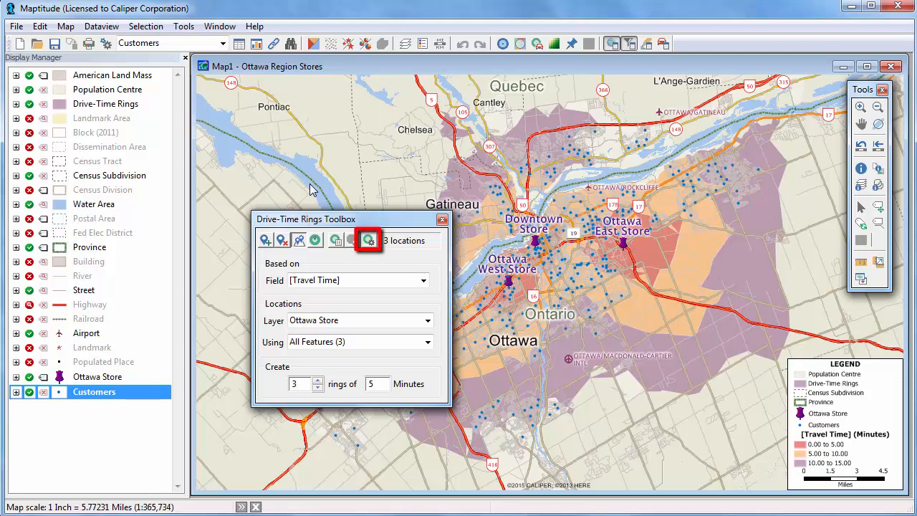
- Configure the rings' demographics settings to count features from the Customers layer and sum their Sales
click(367, 241)
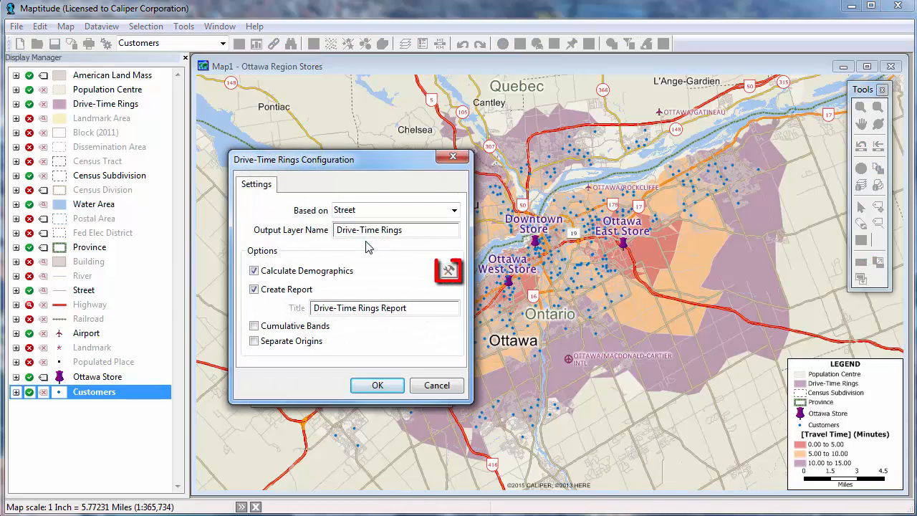
click(448, 271)
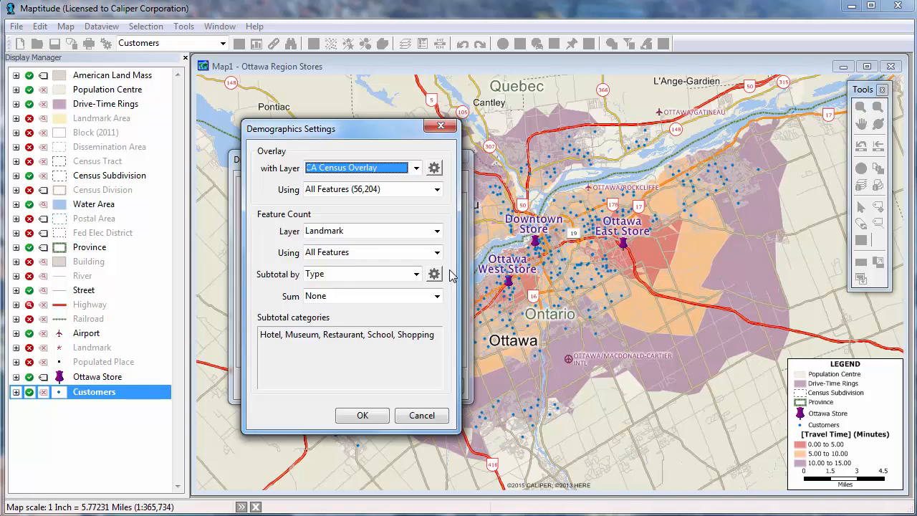
click(436, 230)
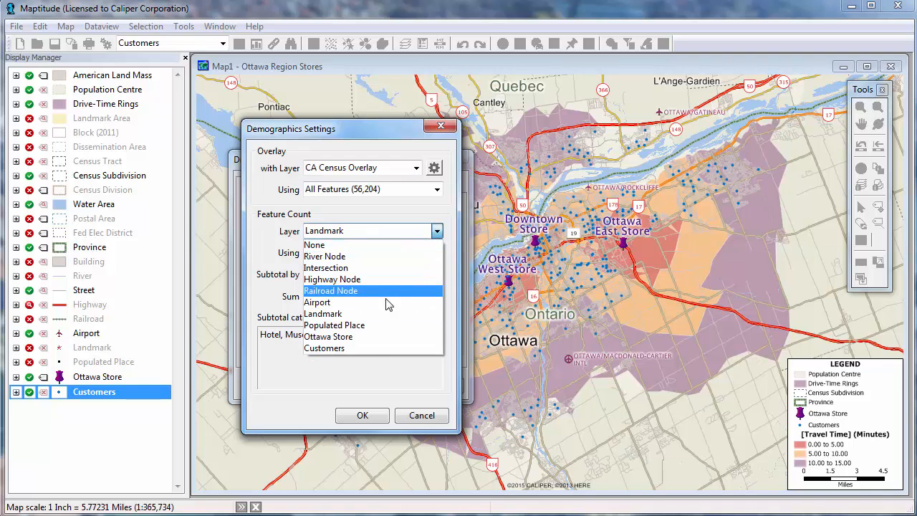
click(375, 347)
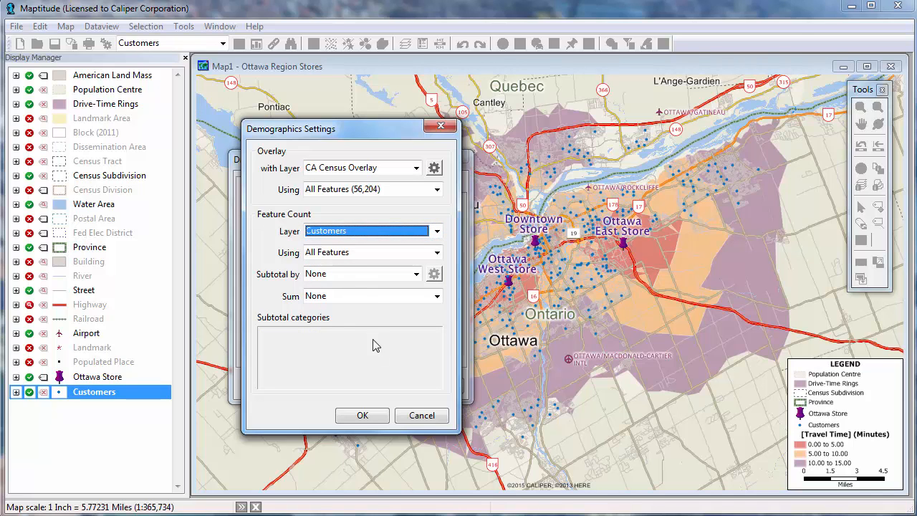
click(372, 295)
click(374, 321)
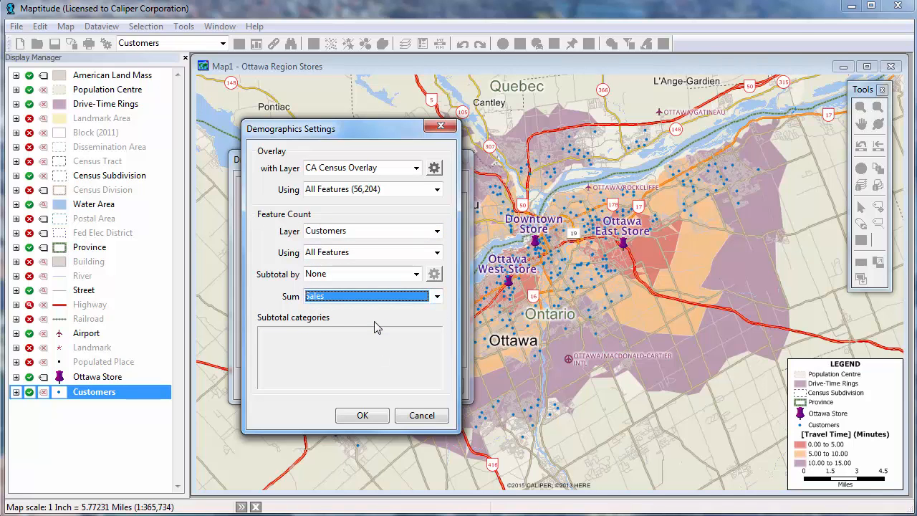
click(363, 413)
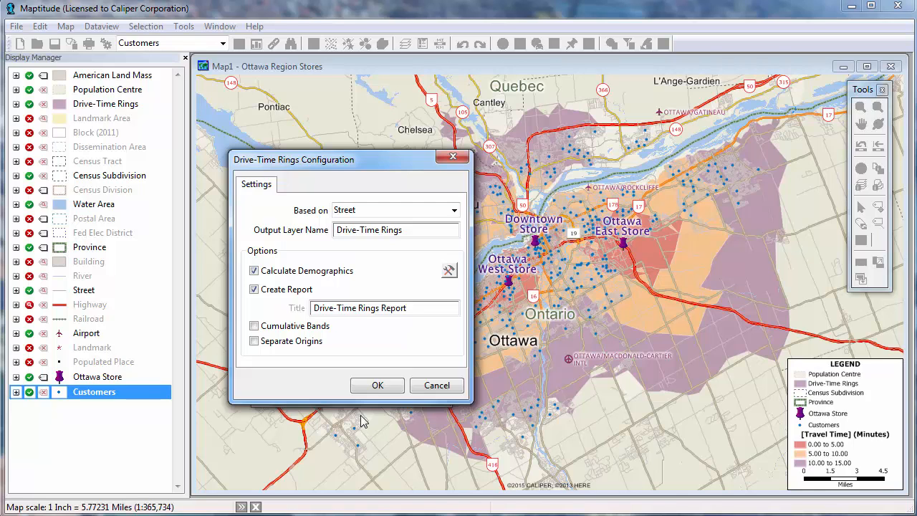
click(375, 385)
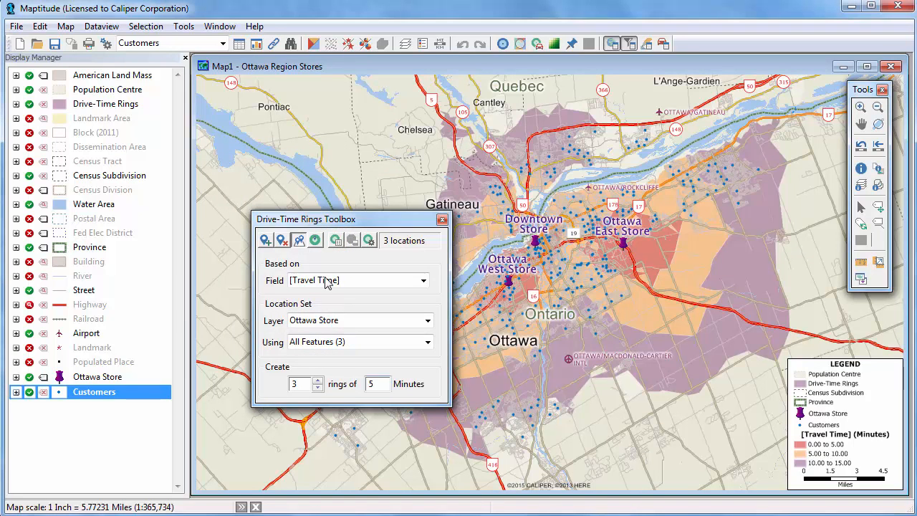
- Generate the Drive-Time Rings report and review its map and its demographics table down to the customer and sales rows
click(335, 242)
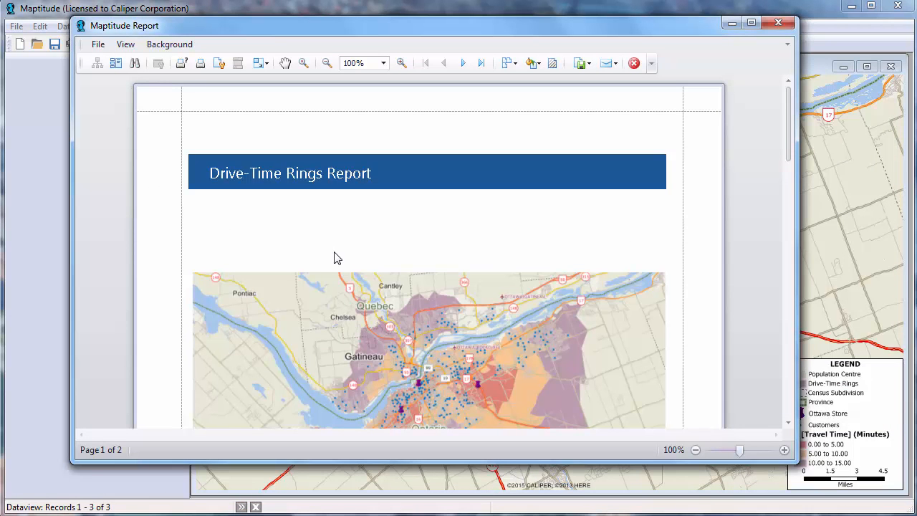
scroll(334, 257, down, 10)
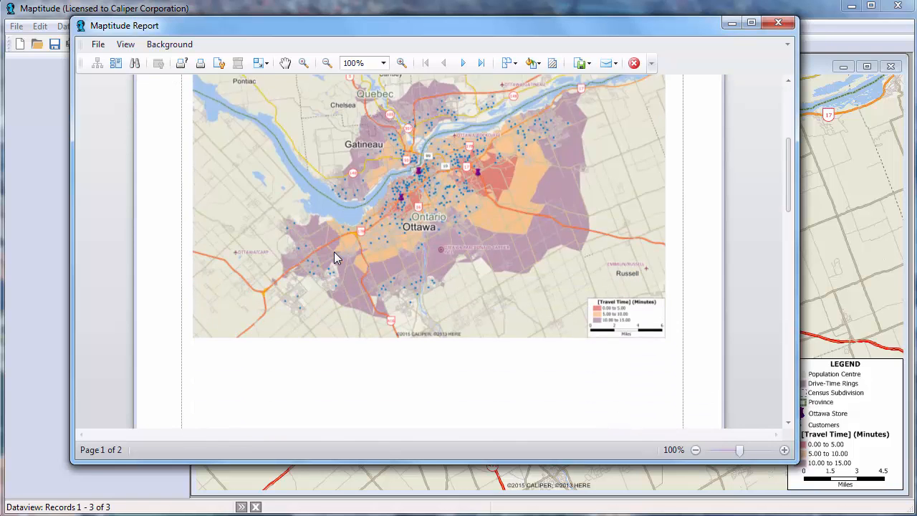
scroll(334, 252, down, 12)
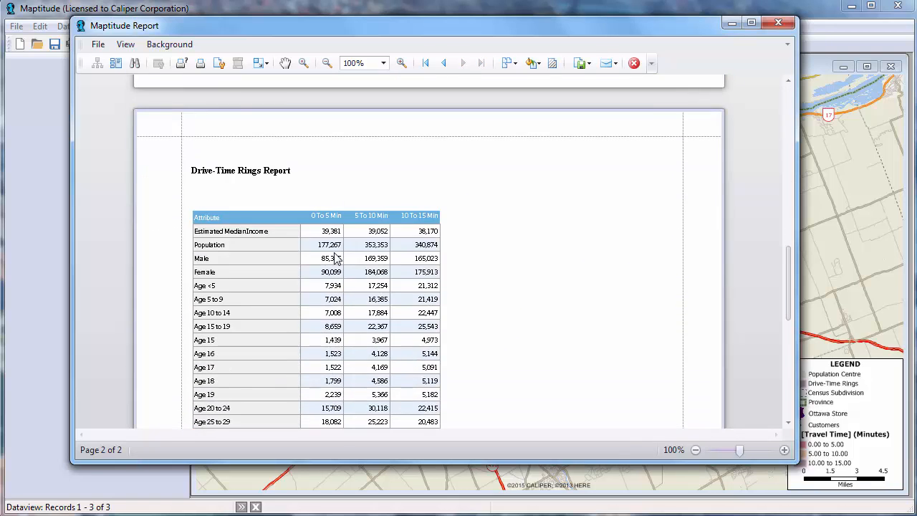
scroll(335, 256, down, 1)
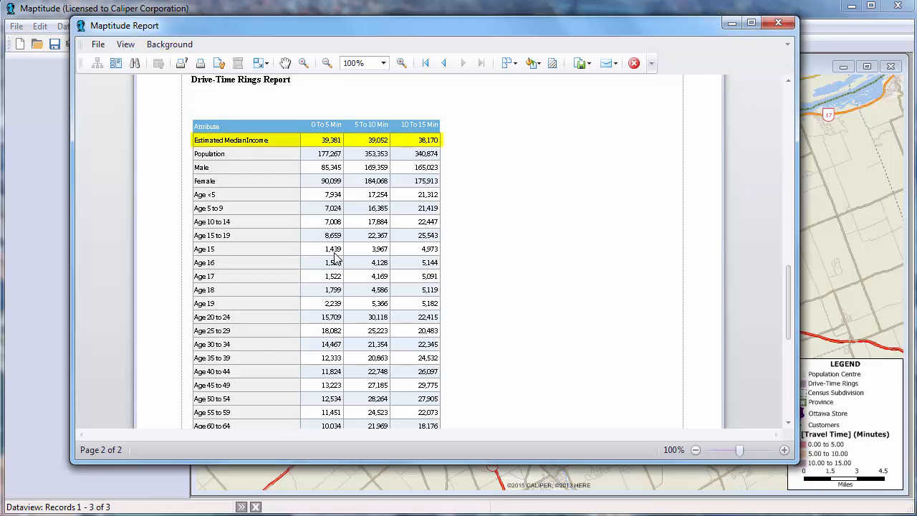
scroll(337, 258, down, 3)
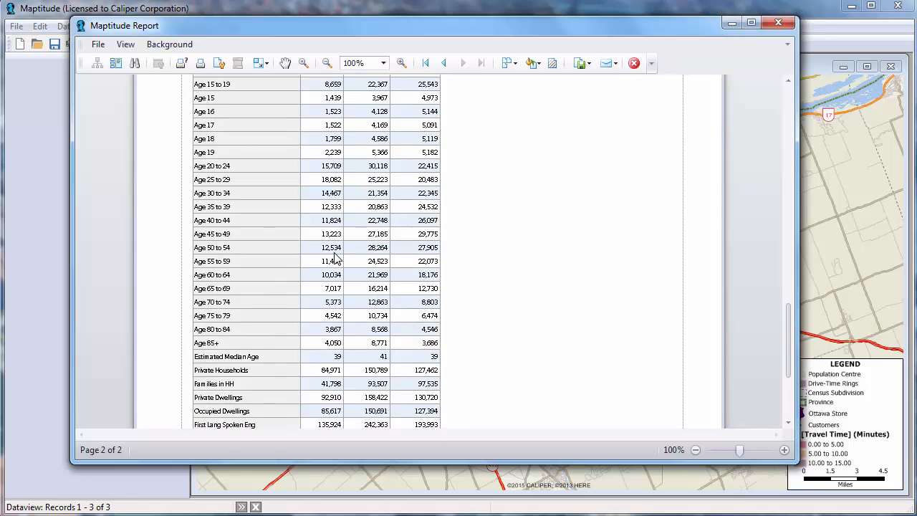
scroll(336, 258, down, 3)
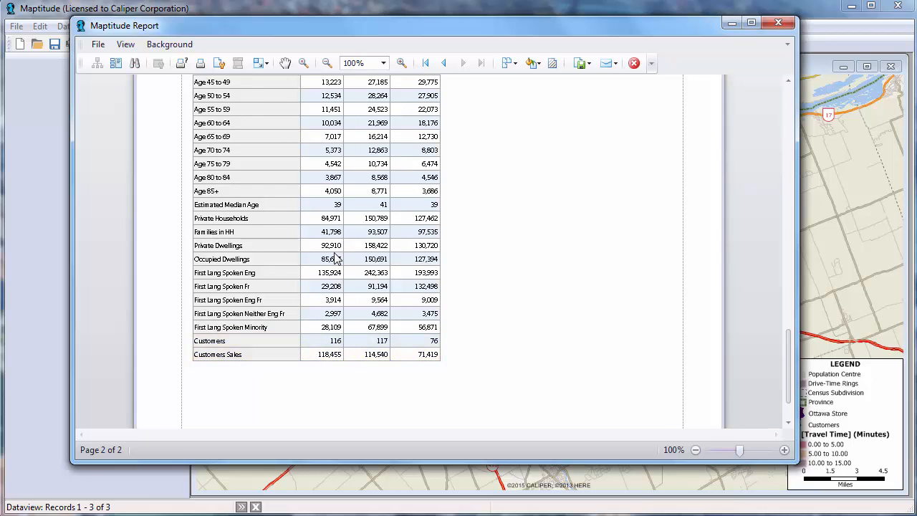
- Check the file formats available for exporting the report, and close the report
click(98, 45)
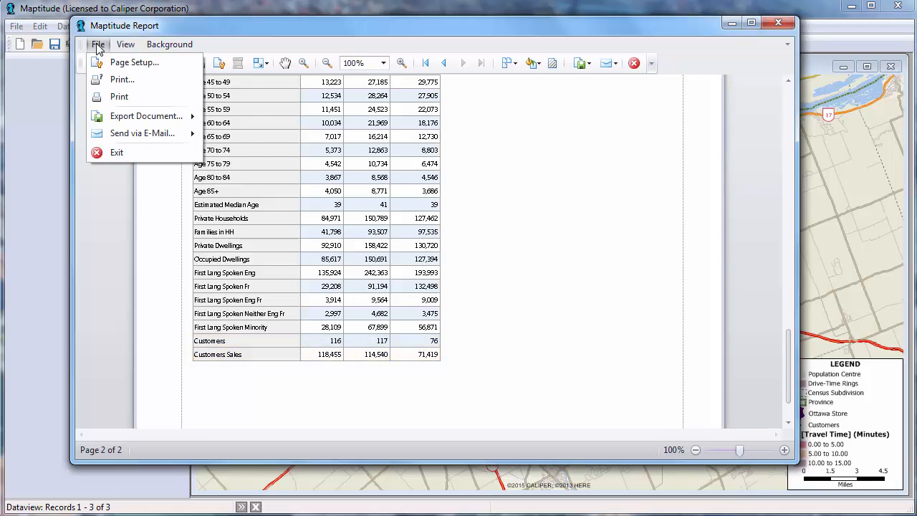
mouse_move(132, 117)
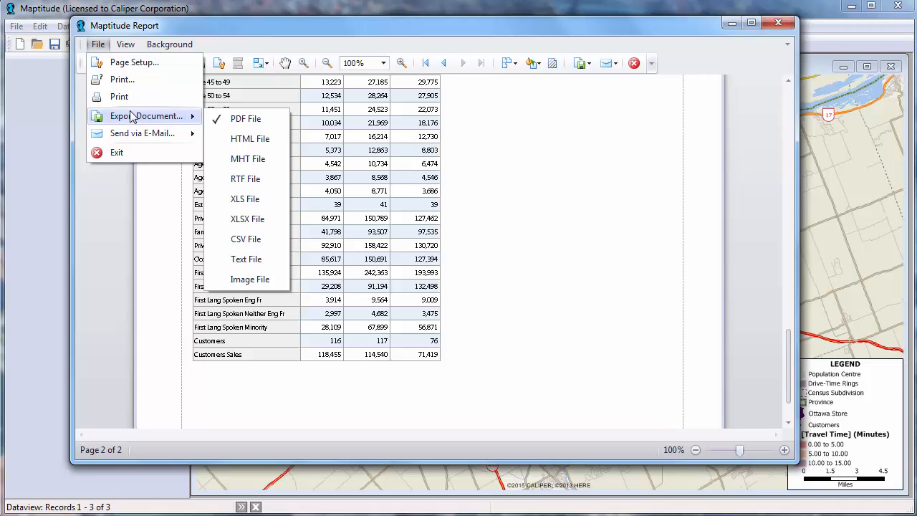
click(785, 25)
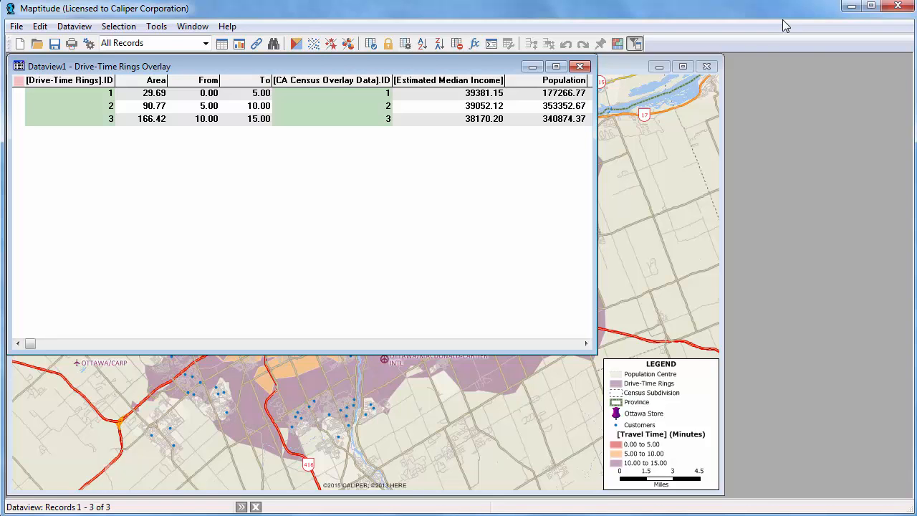